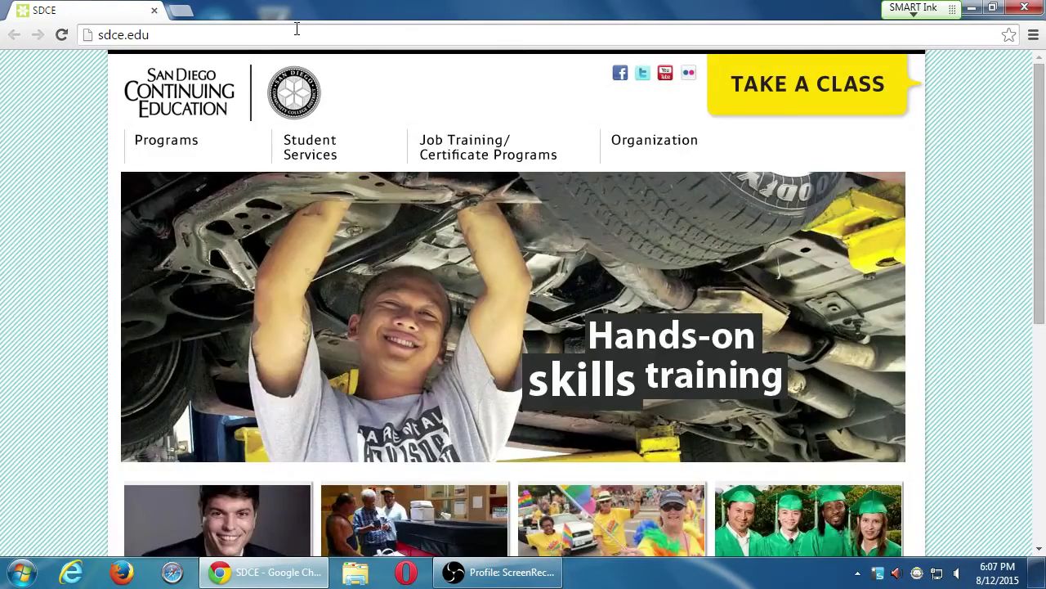
Step: Magnify the screen and replace the SDCE address with plus.google.com to reach the Google+ sign-in
key(super+plus)
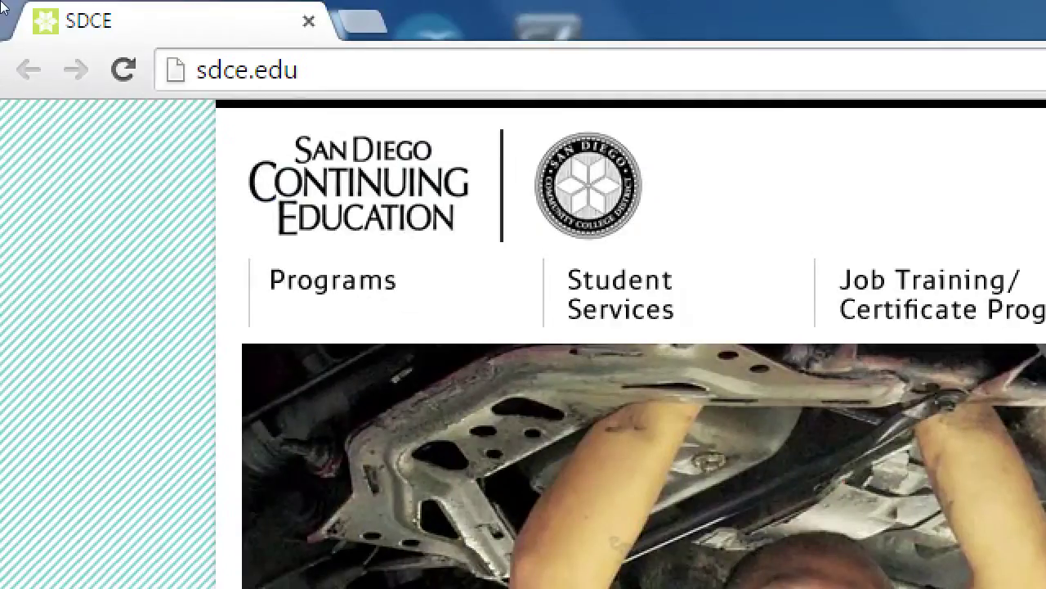
key(ctrl+l)
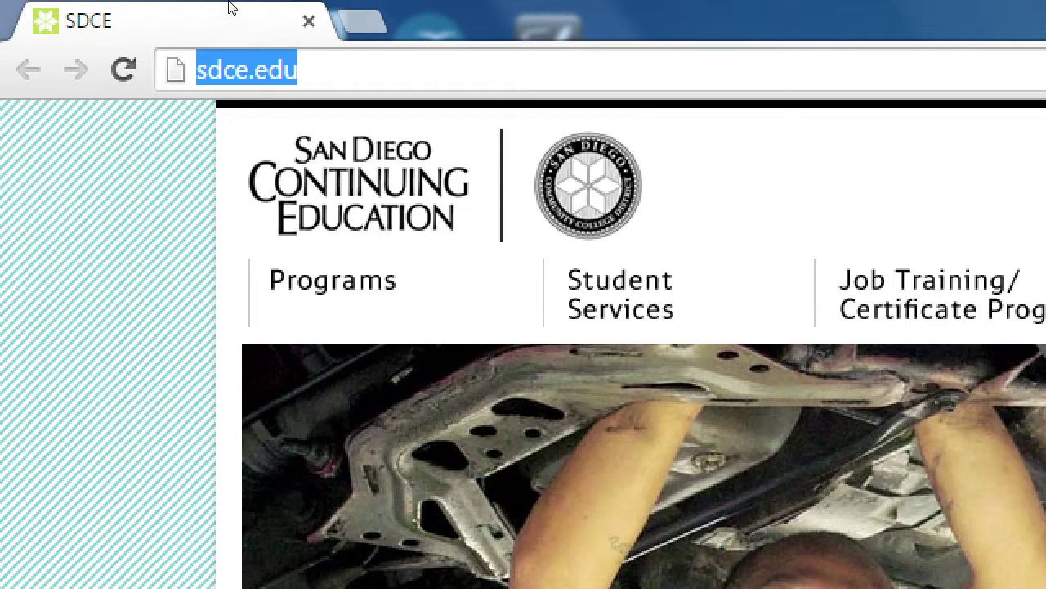
text(plus.google.com)
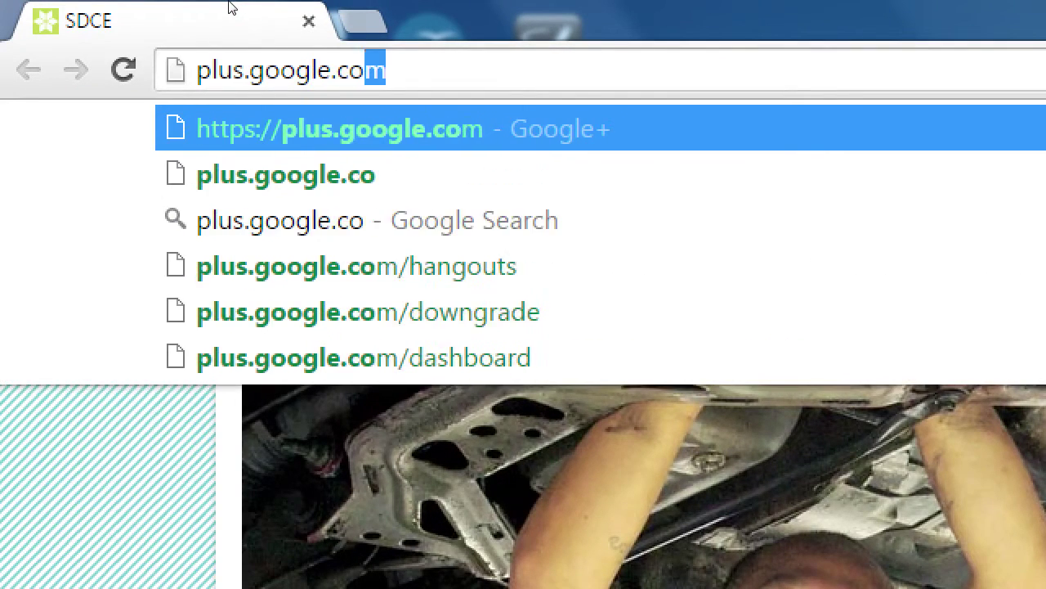
key(Return)
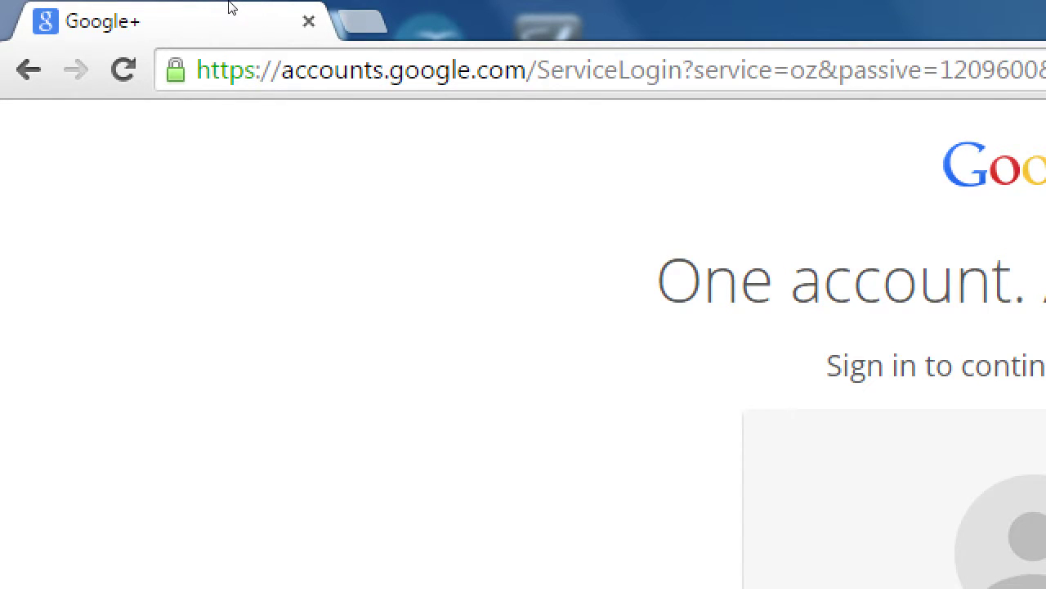
key(ctrl+l)
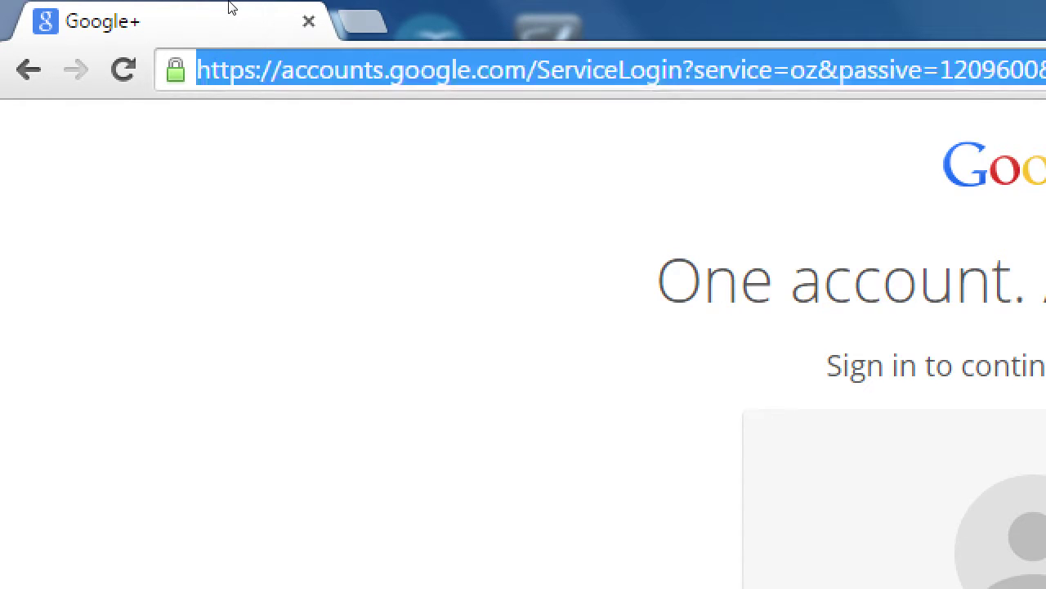
text(p)
key(Right)
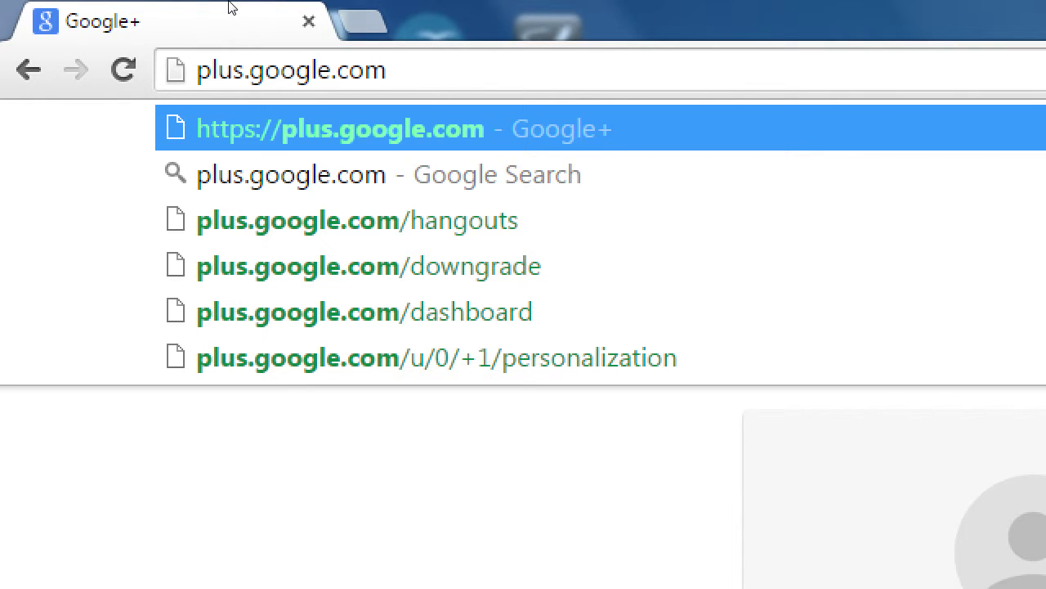
Step: Replace the plus.google.com address with google.com/webmasters and load it
key(ctrl+a)
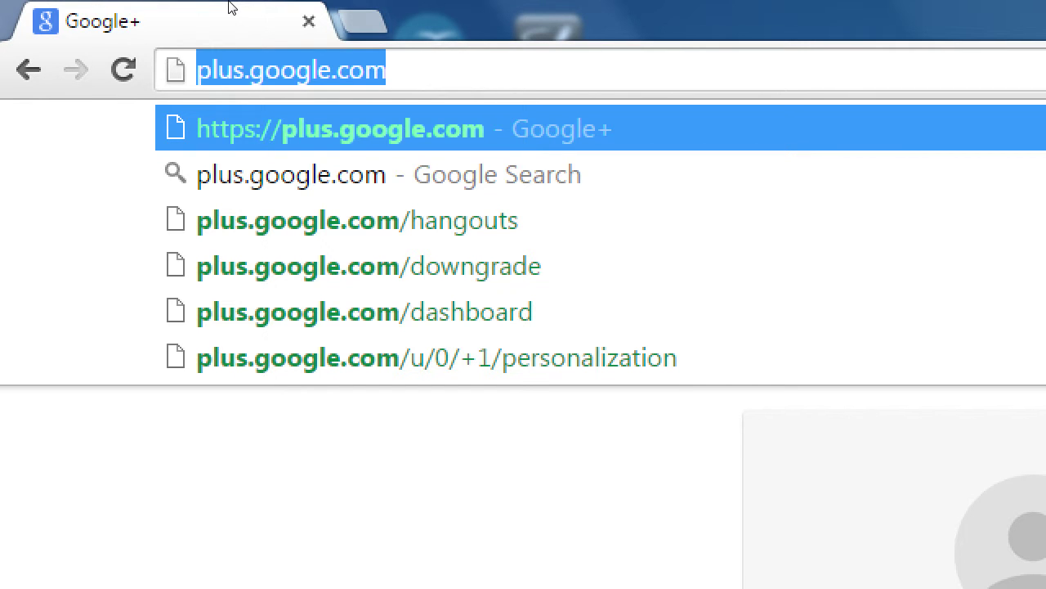
text(google.com)
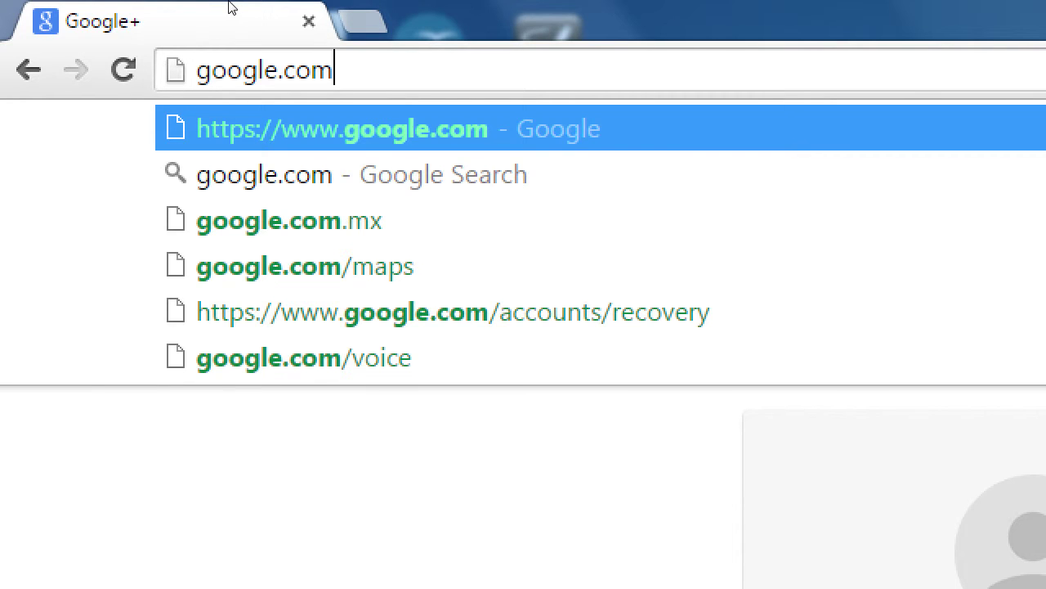
text(/)
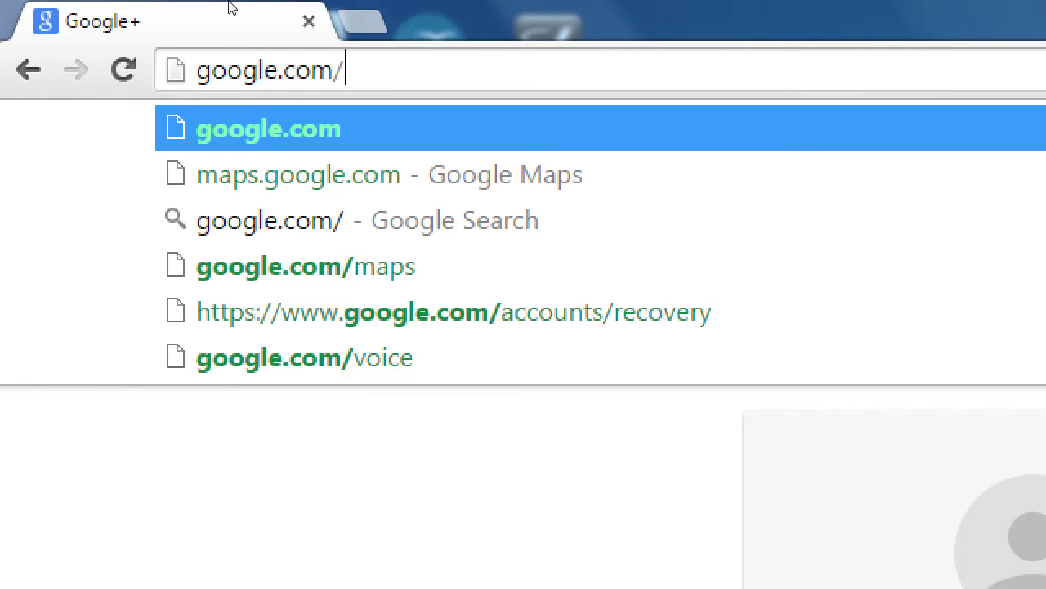
text(webmast)
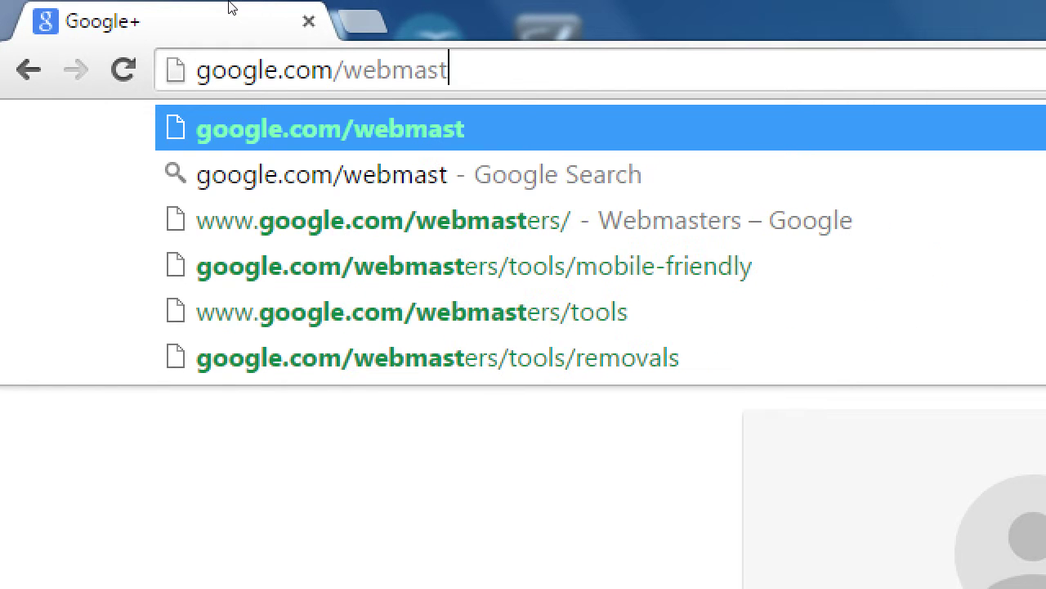
text(ers)
key(Return)
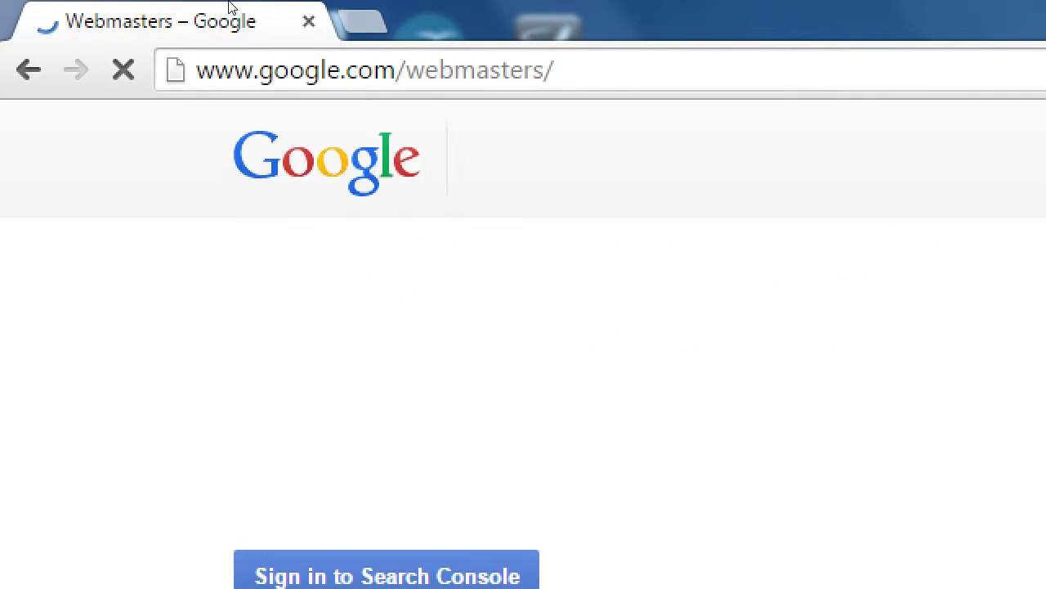
Step: Delete the 'www' prefix and its dot from the Webmasters page address
key(ctrl+l)
key(Home)
key(Delete)
key(Delete)
key(Delete)
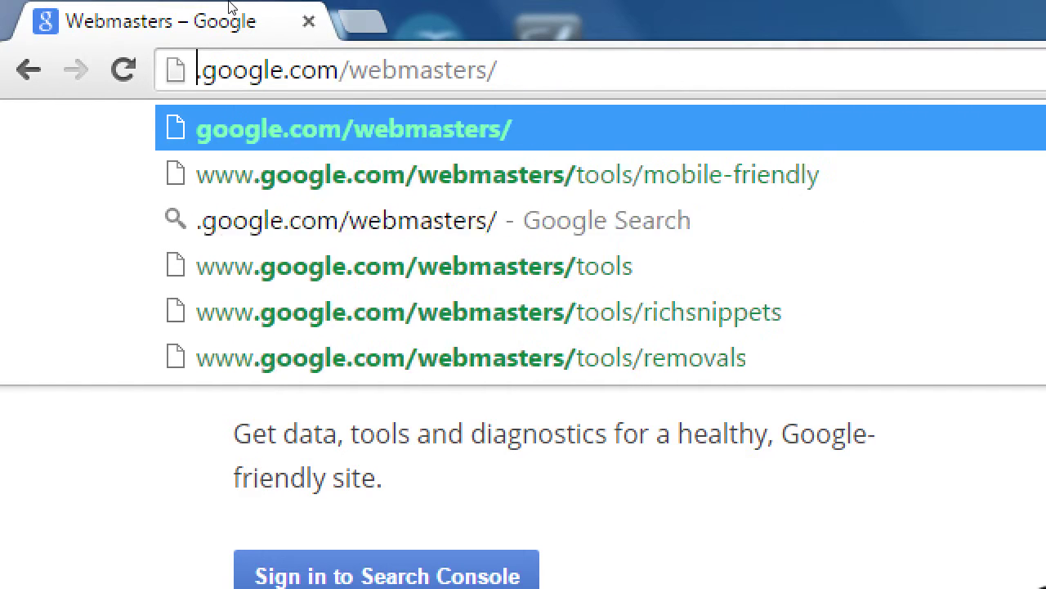
key(Delete)
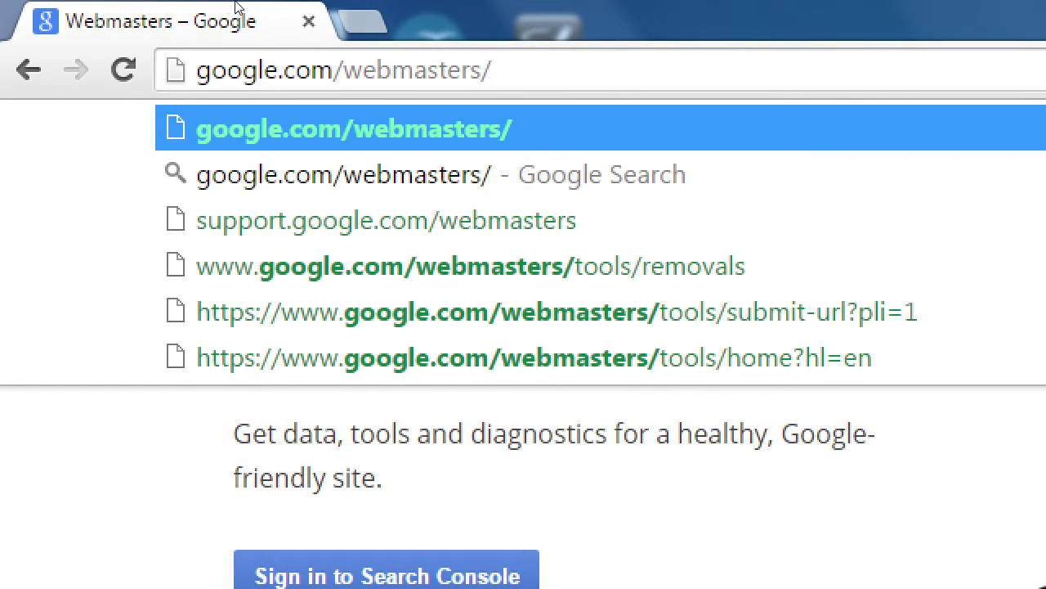
click(45, 250)
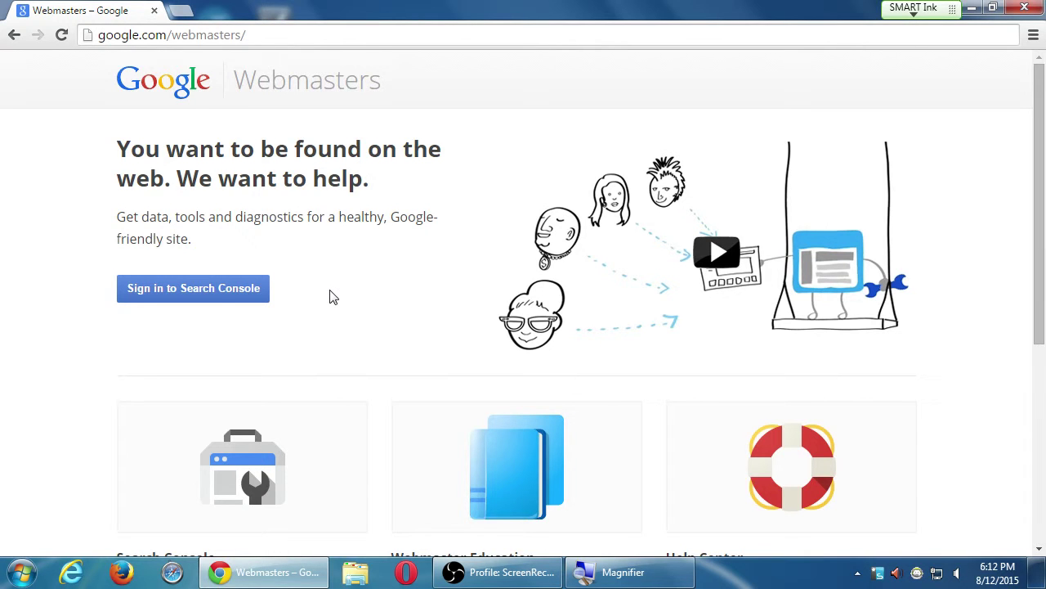
scroll(333, 297, down, 2)
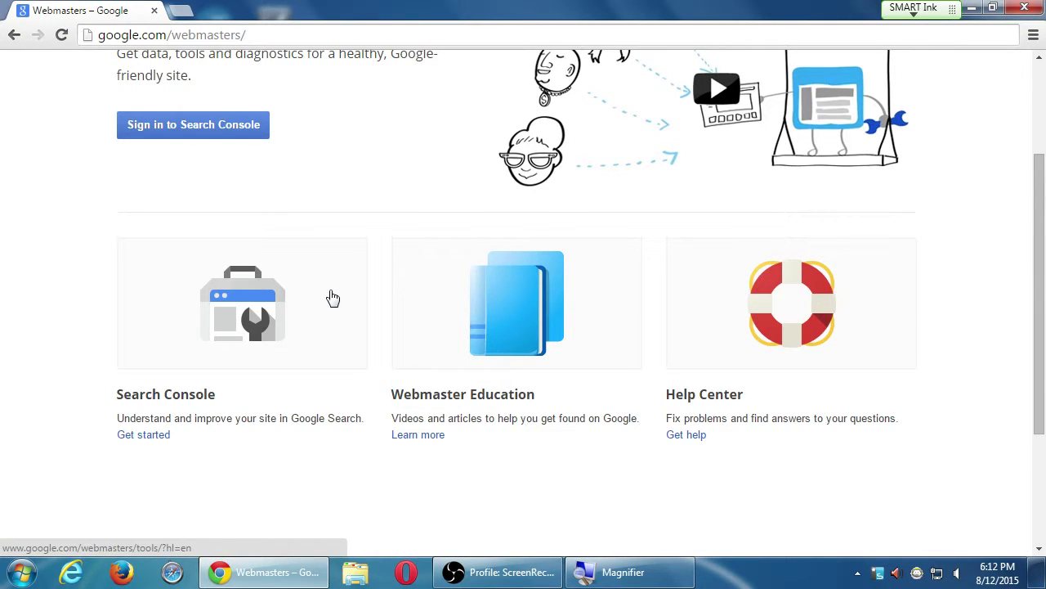
scroll(335, 298, up, 2)
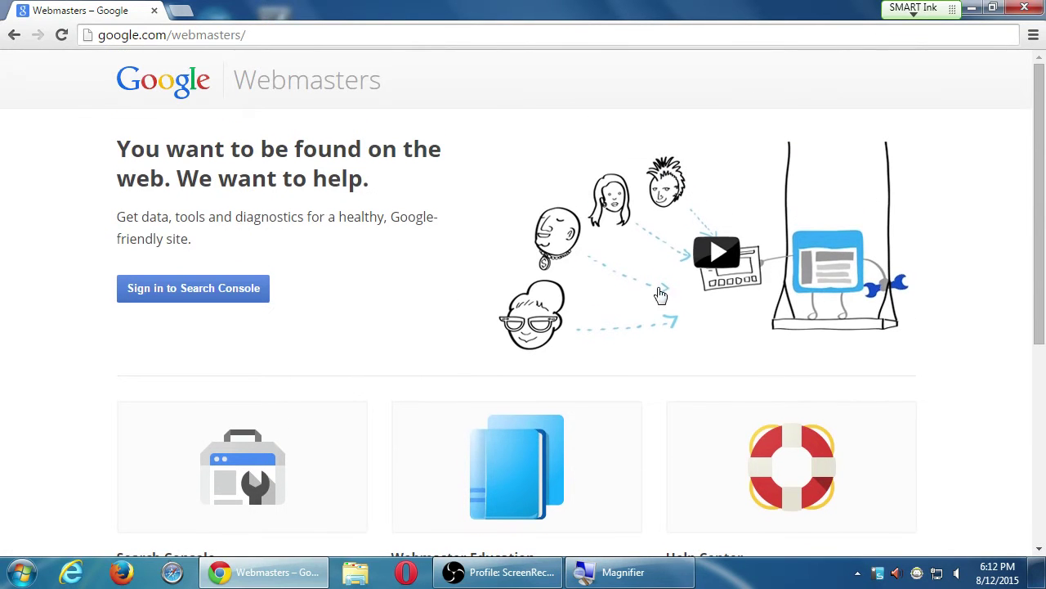
click(726, 256)
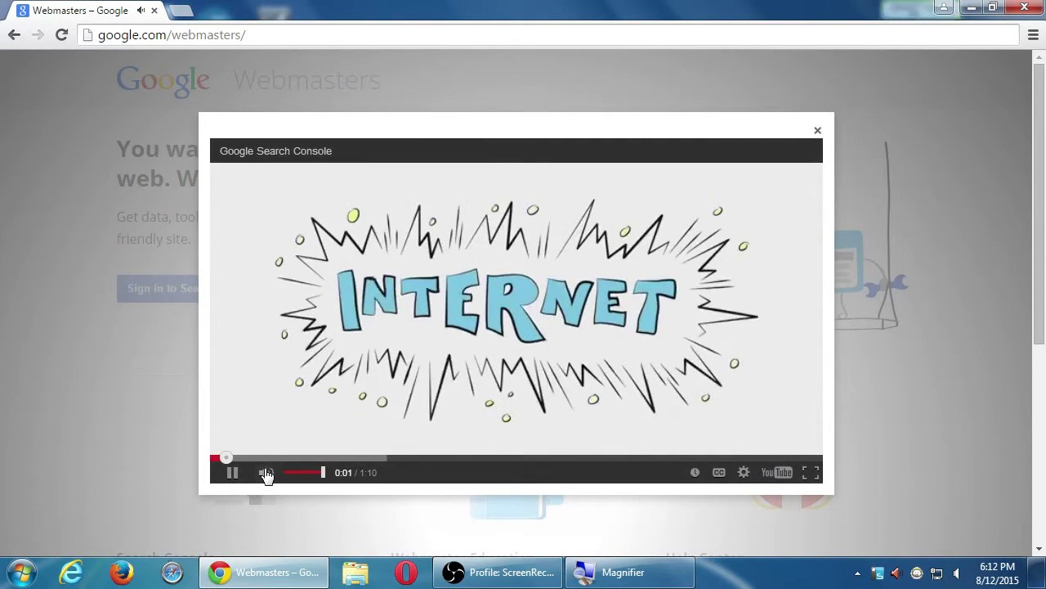
click(265, 473)
click(254, 455)
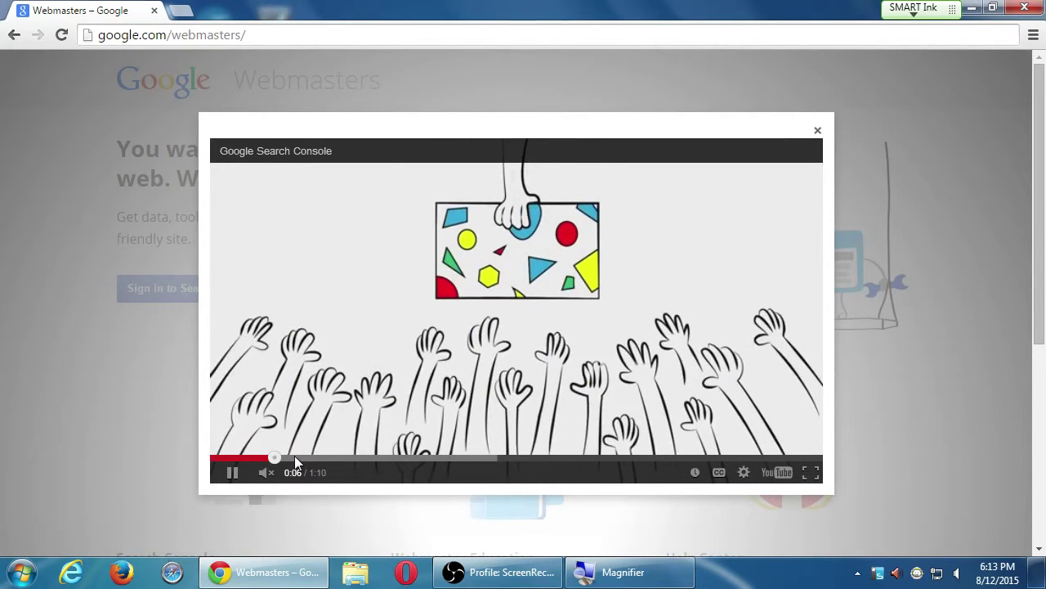
click(295, 457)
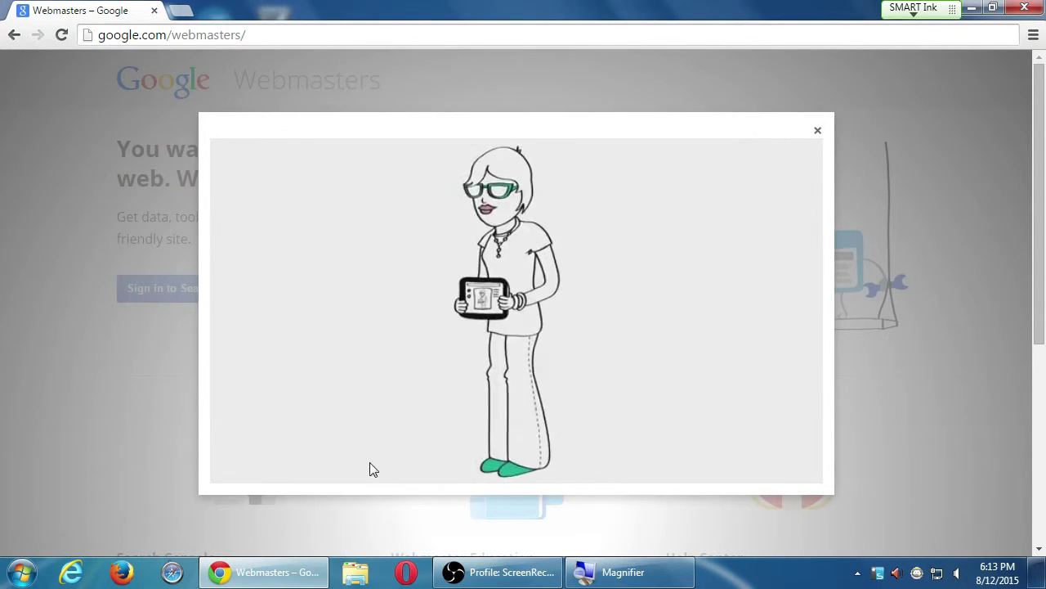
click(358, 457)
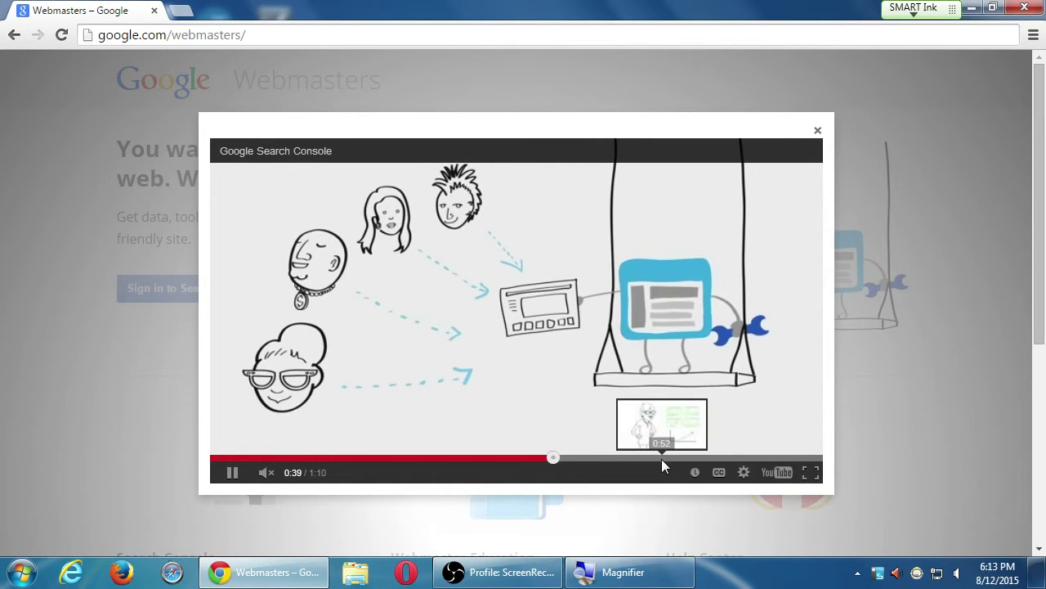
click(663, 458)
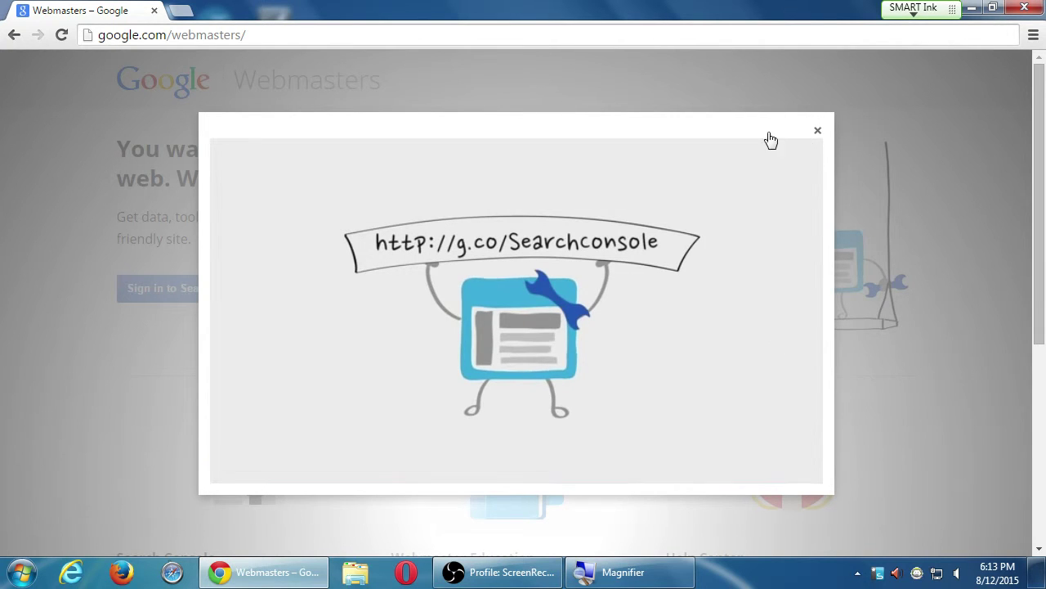
click(821, 134)
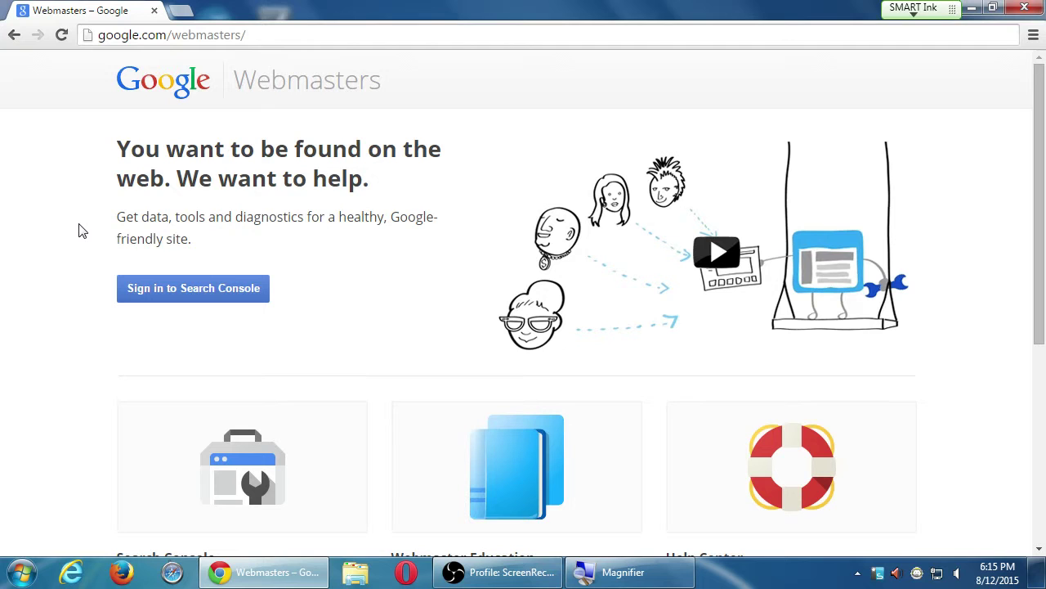
Step: Choose Sign in to Search Console and magnify the screen around the sign-in form
click(186, 297)
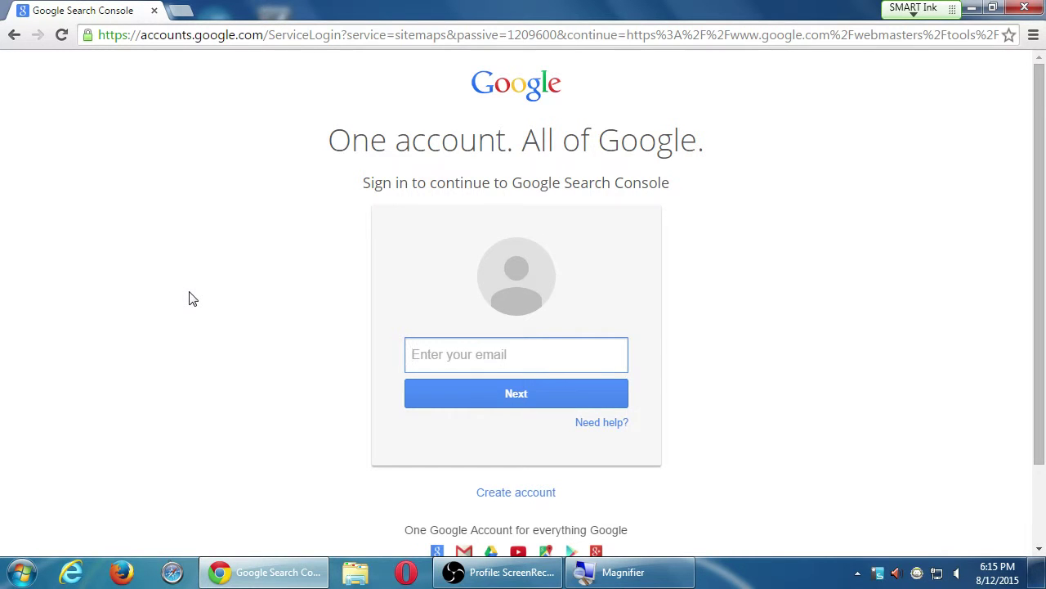
key(super+plus)
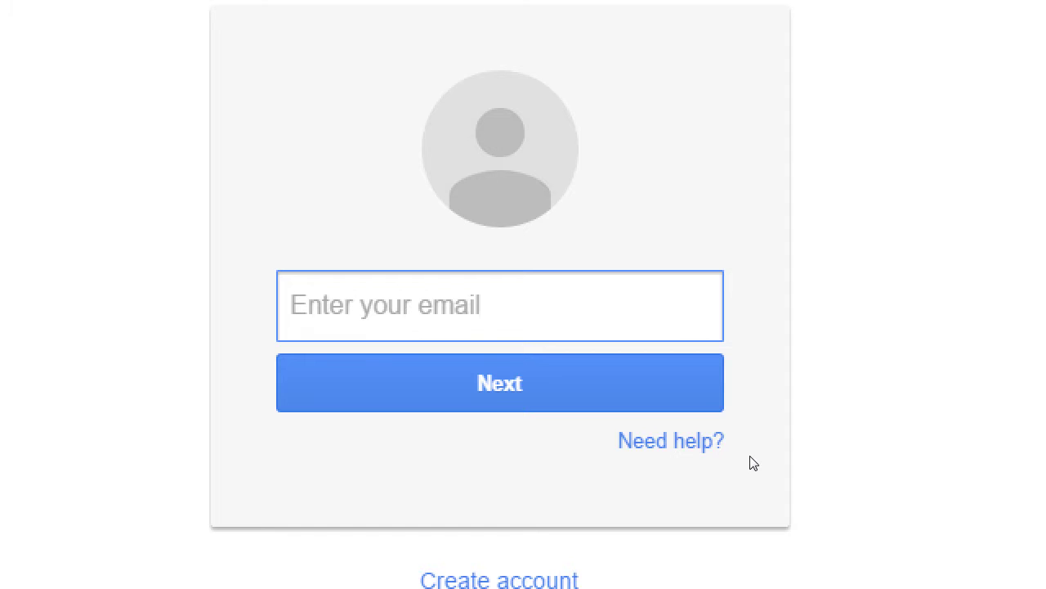
Step: Snap Chrome to the left half and the screen recorder to the right half
key(super+Left)
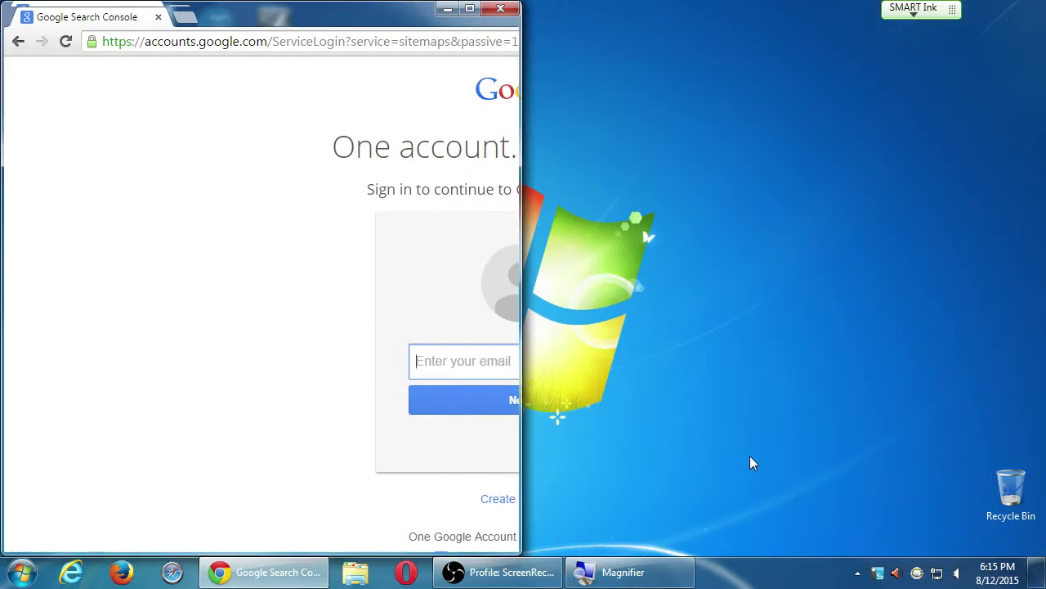
click(515, 575)
key(super+Right)
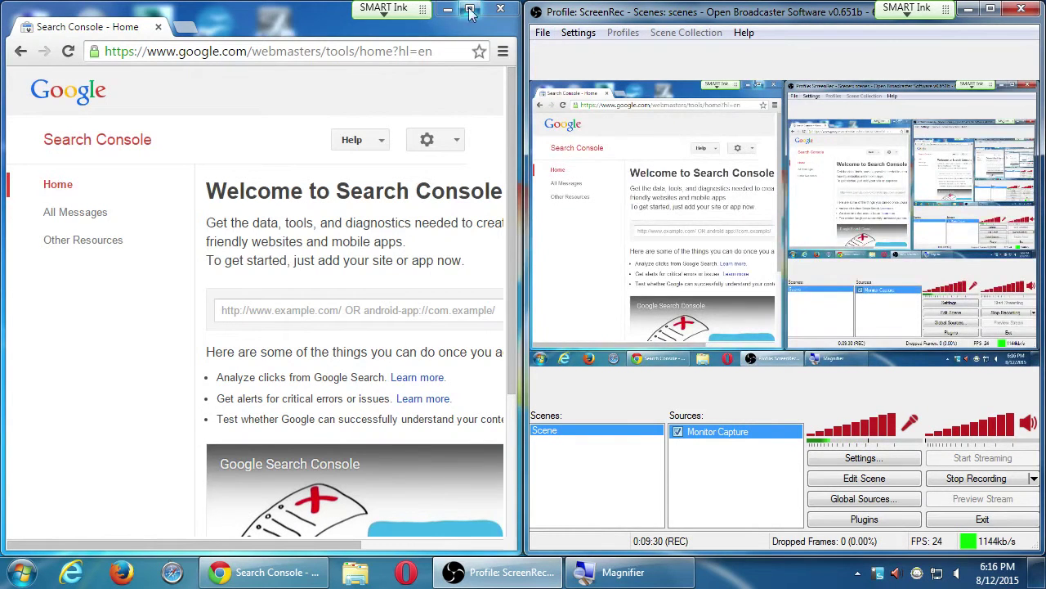
Step: Maximize Chrome and scroll back up the Search Console welcome page
double_click(470, 16)
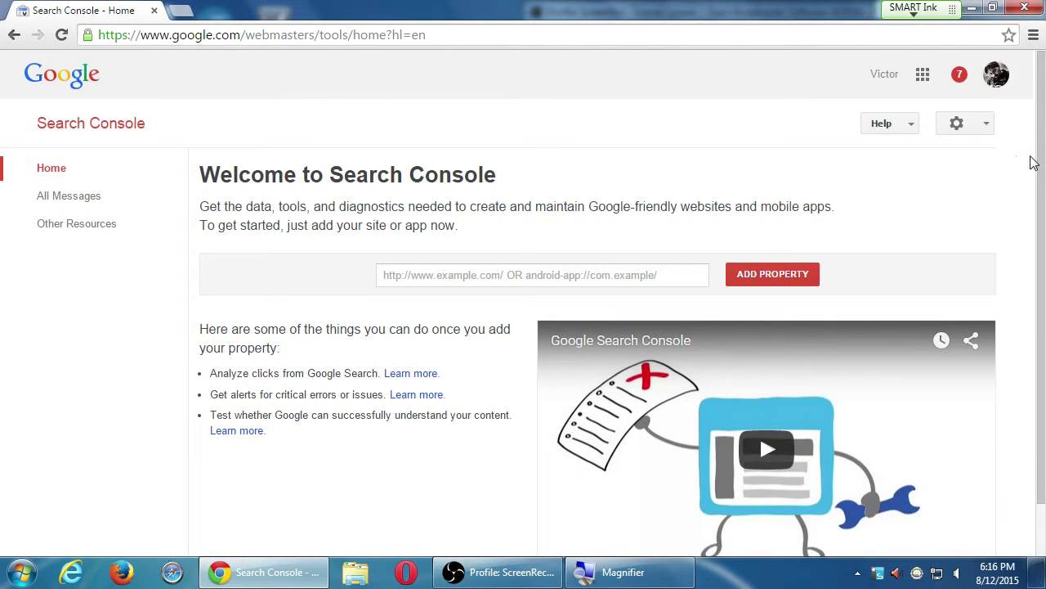
drag(1038, 162, 1030, 199)
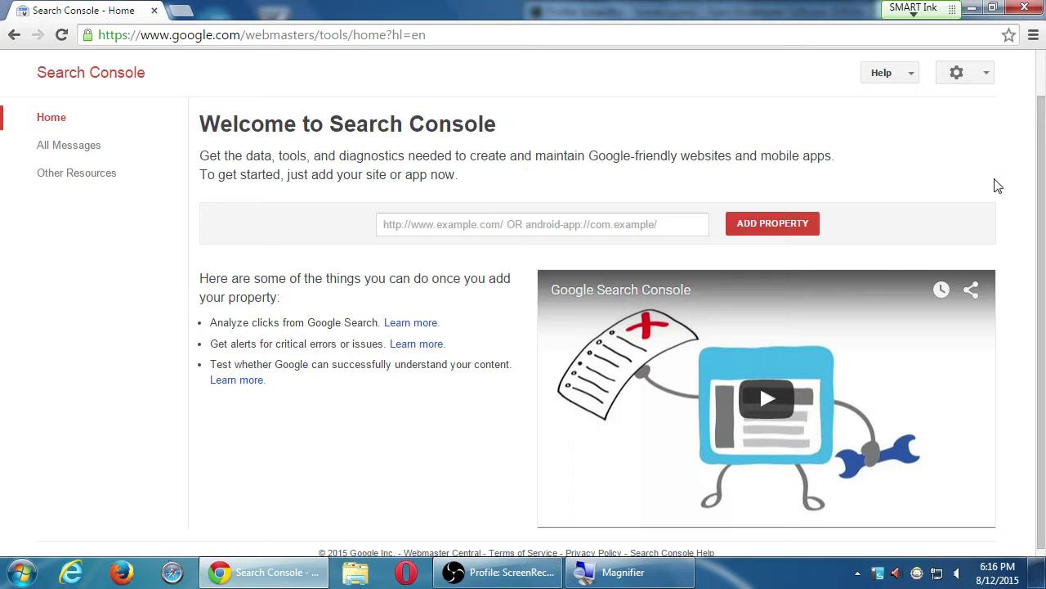
scroll(997, 186, up, 1)
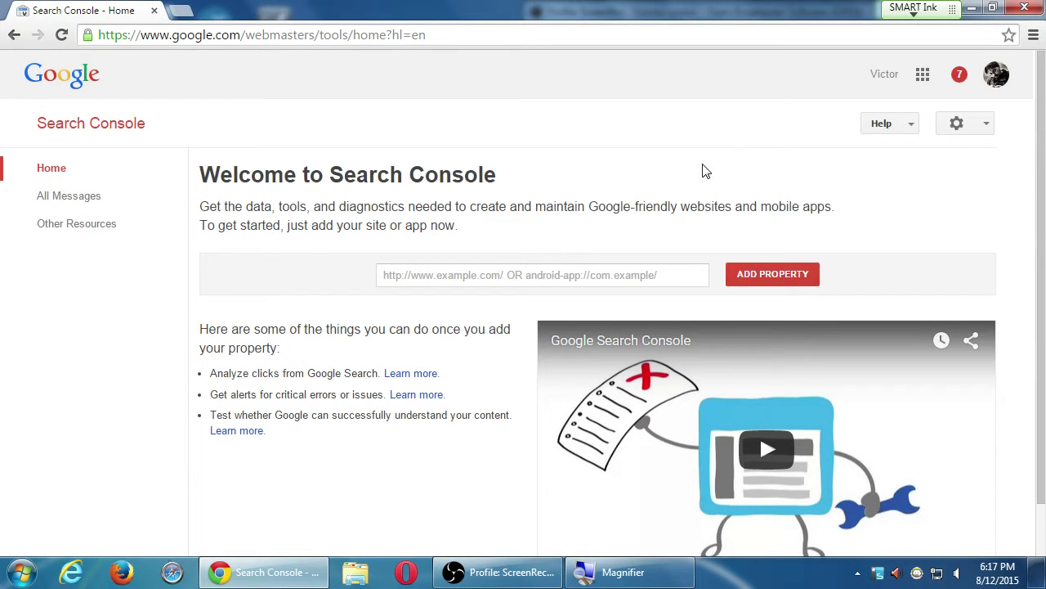
scroll(930, 198, down, 1)
scroll(929, 201, up, 1)
scroll(936, 201, down, 1)
scroll(940, 197, up, 1)
scroll(949, 196, down, 1)
scroll(953, 196, up, 1)
scroll(957, 198, down, 1)
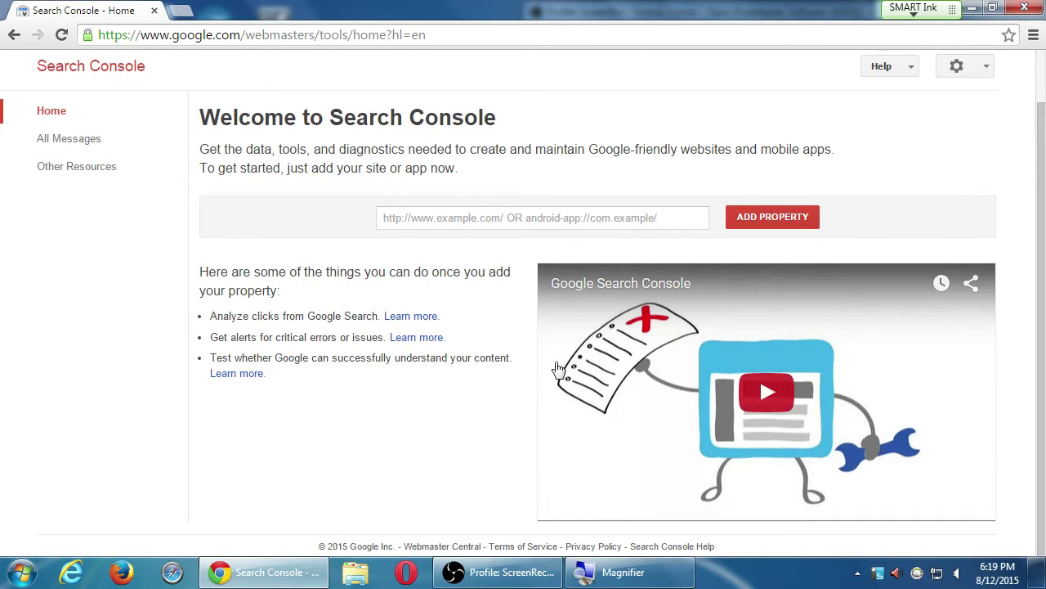
double_click(494, 357)
click(469, 385)
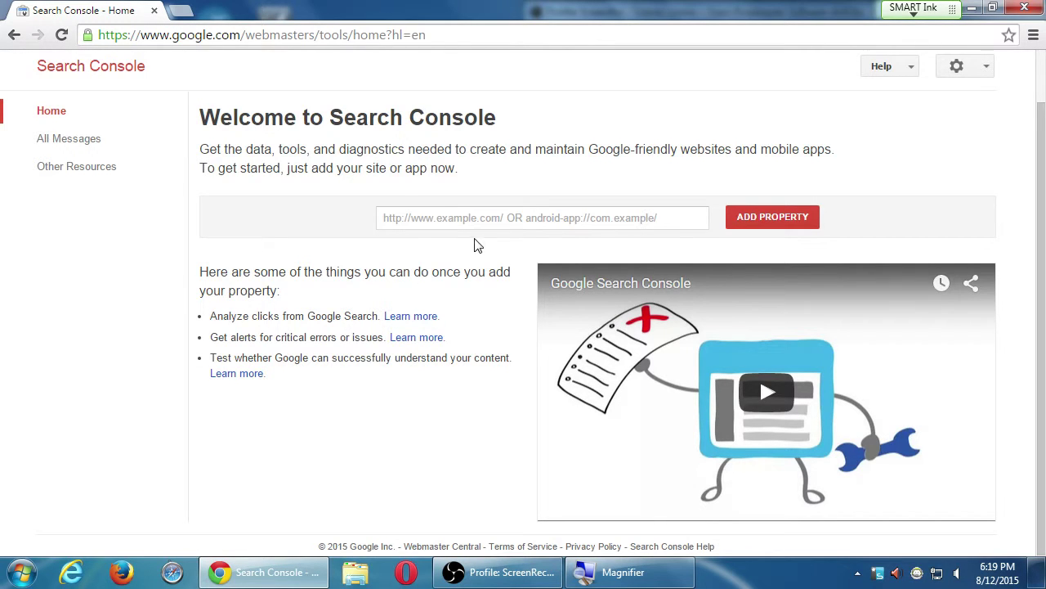
double_click(416, 169)
click(502, 190)
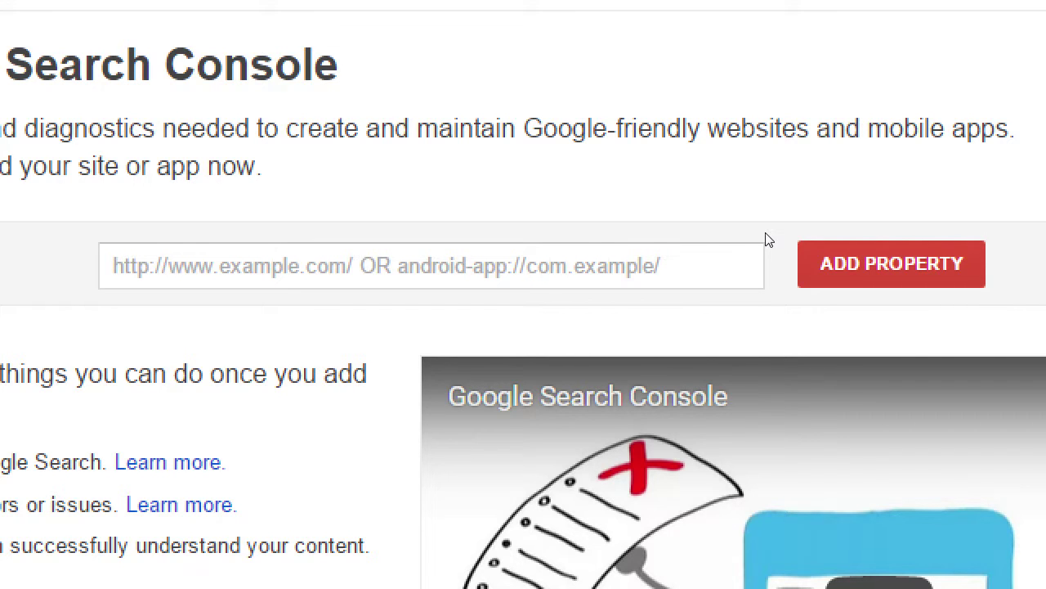
click(553, 245)
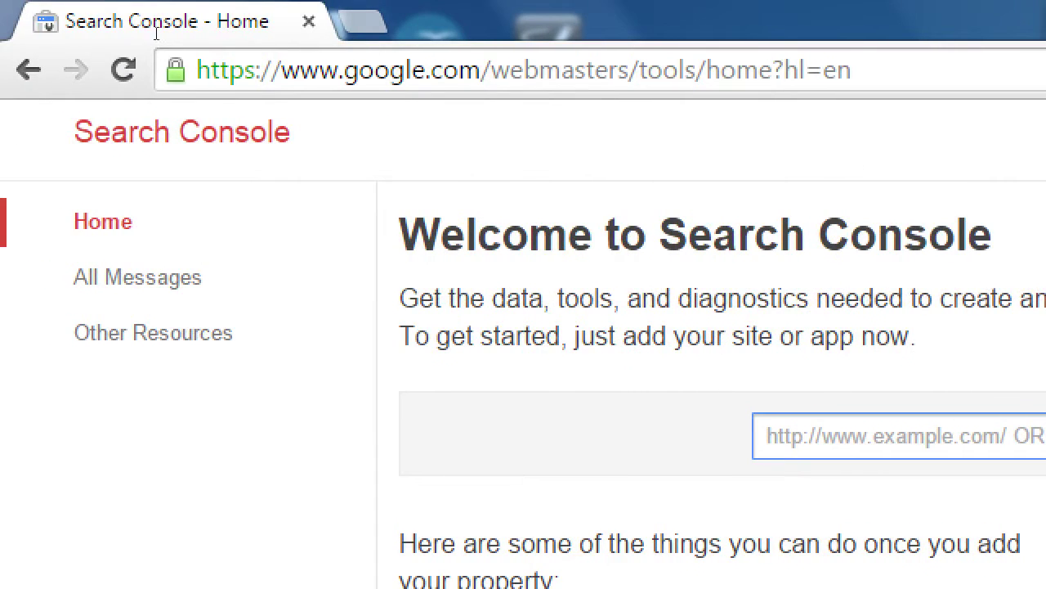
Step: Put 'ssl certificate' in the address bar without searching, staying on Search Console
click(345, 69)
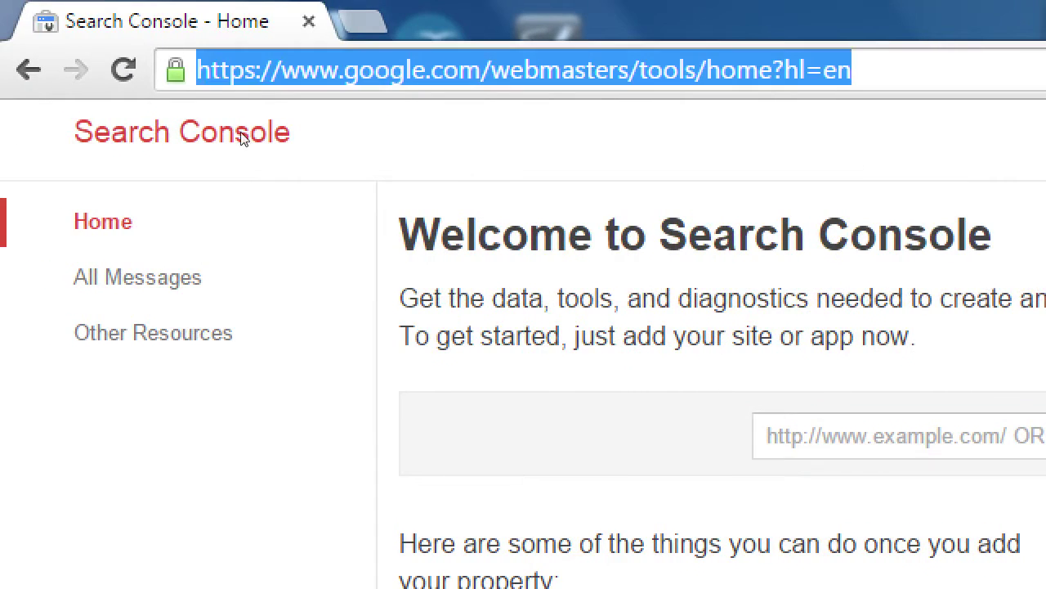
text(SSL)
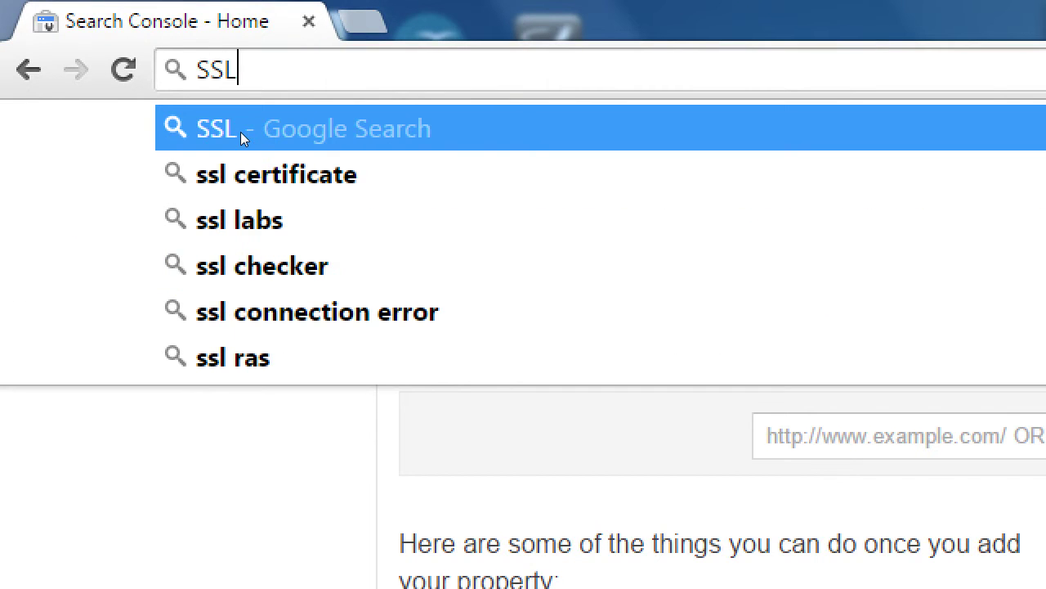
key(Down)
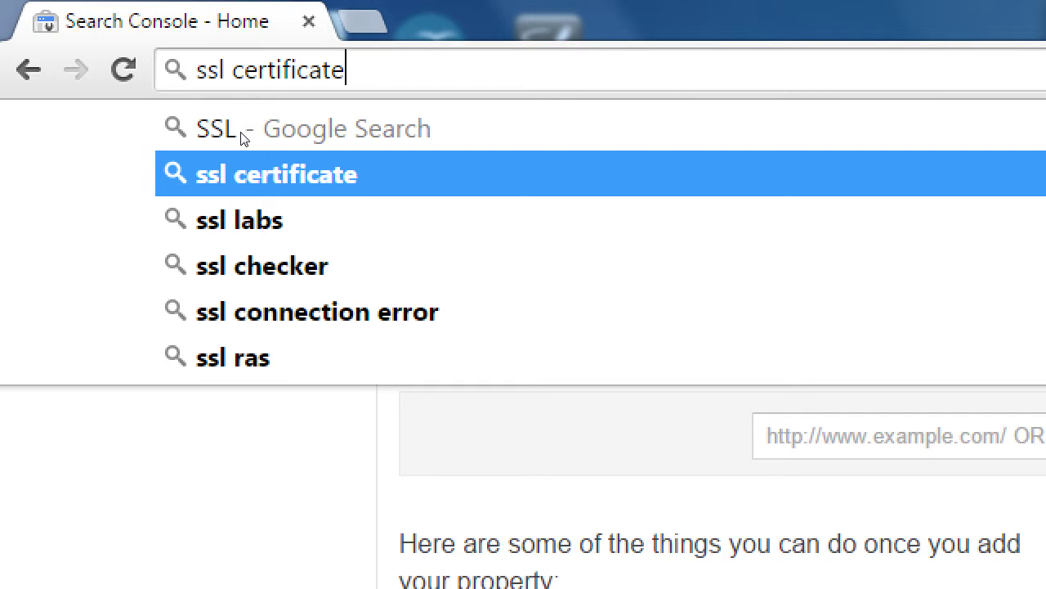
key(super+minus)
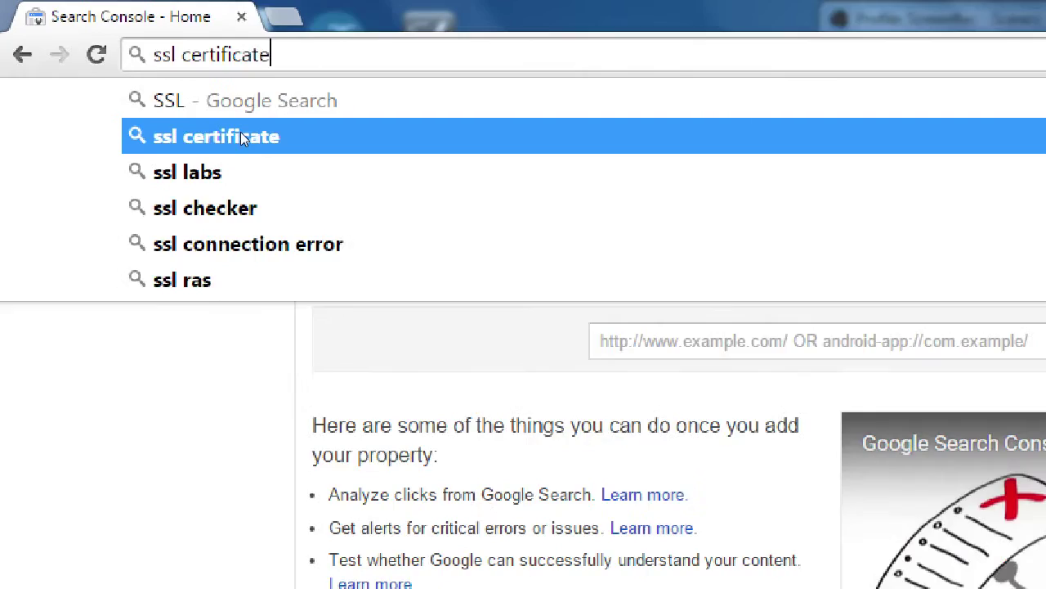
click(294, 241)
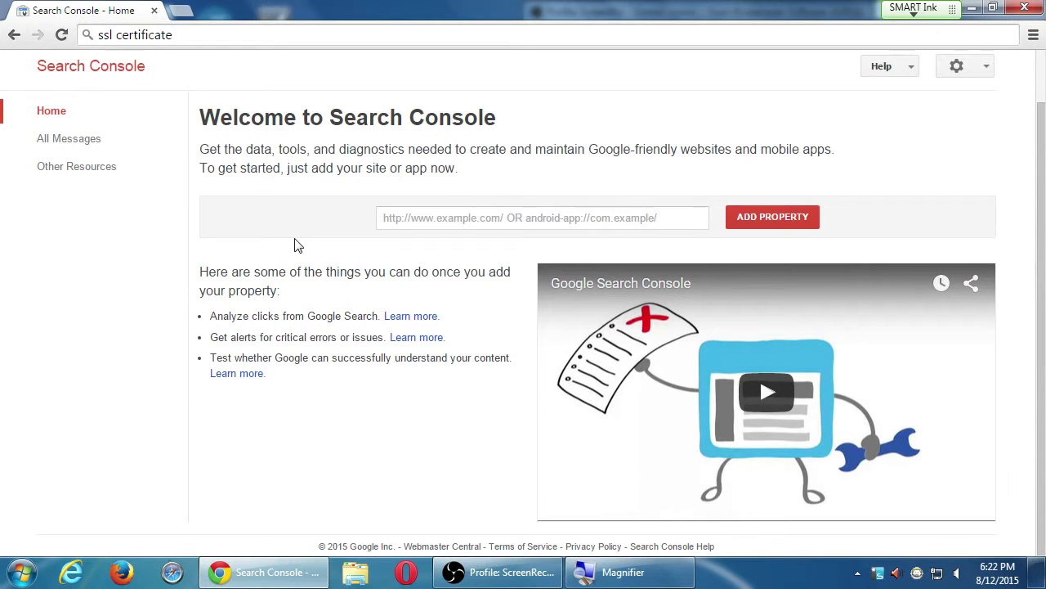
click(387, 218)
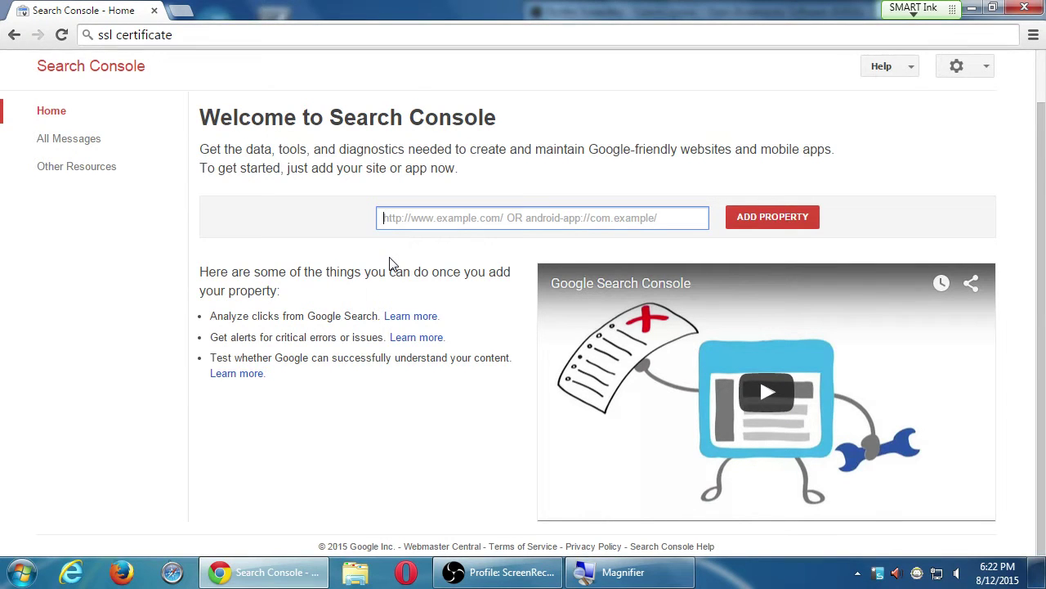
key(super+plus)
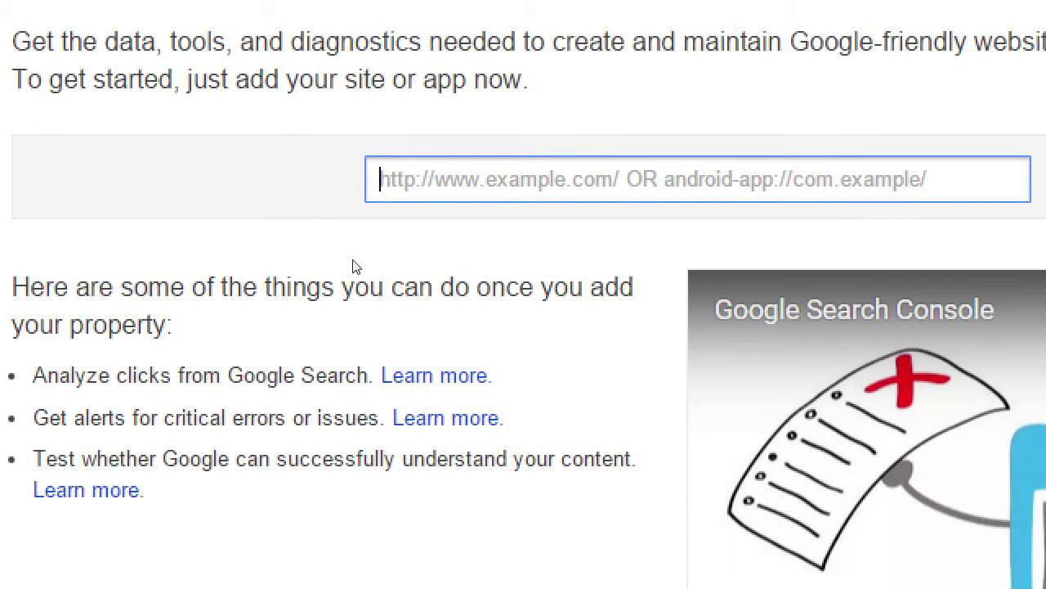
text(http:/)
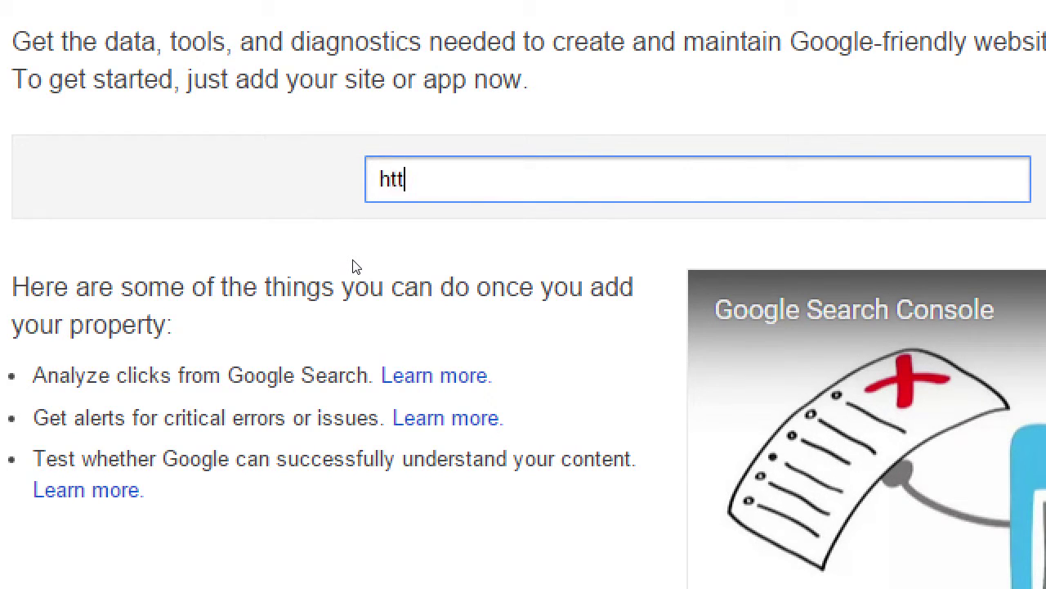
text(/victor.com)
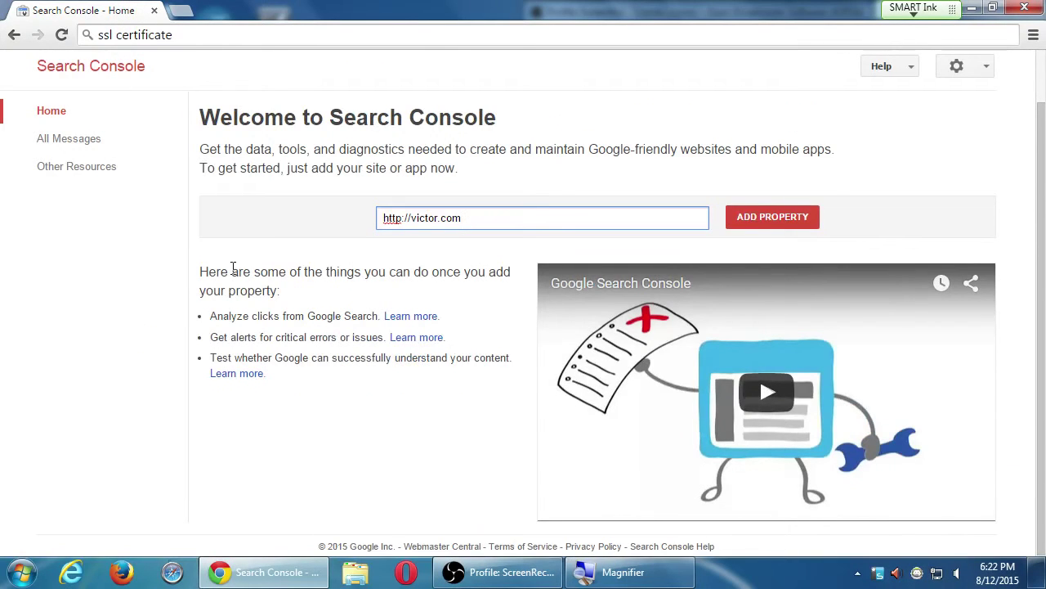
click(757, 219)
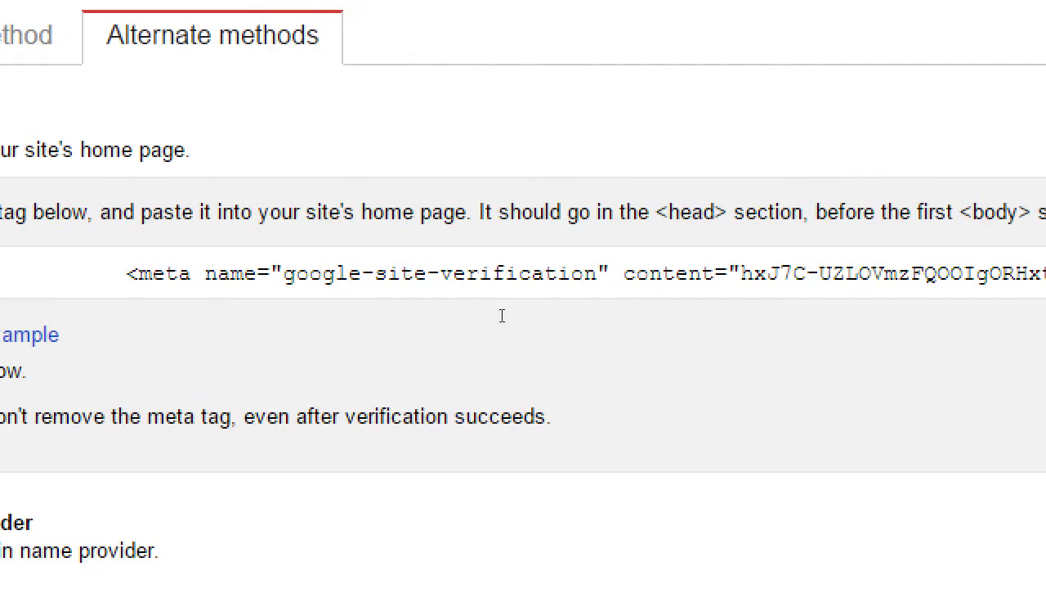
Step: Select the word 'head' in the verification instructions
double_click(691, 212)
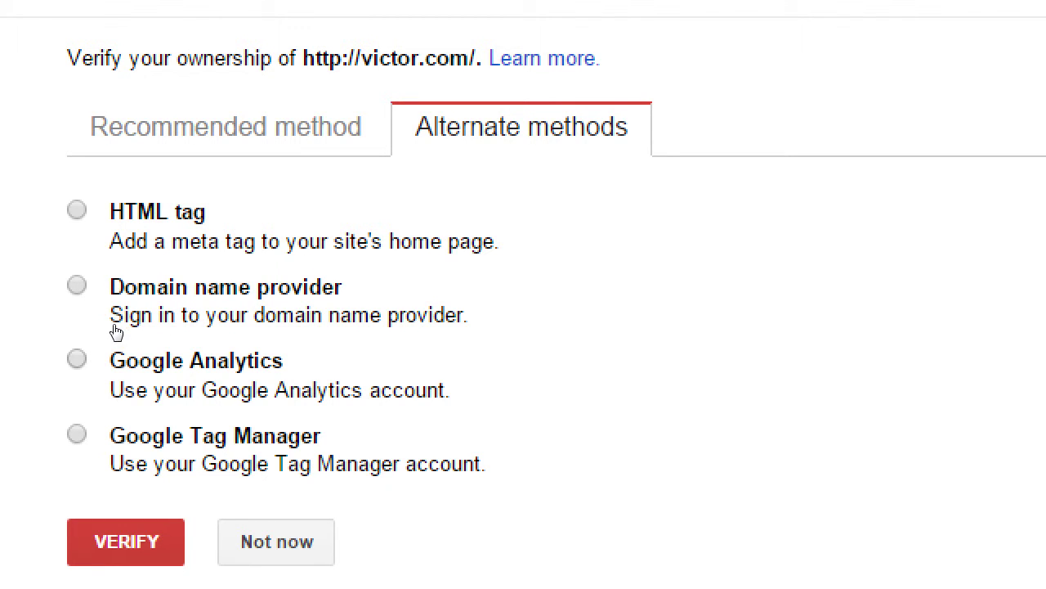
Step: Choose the HTML tag method and select the google-site-verification meta tag text for copying
click(76, 359)
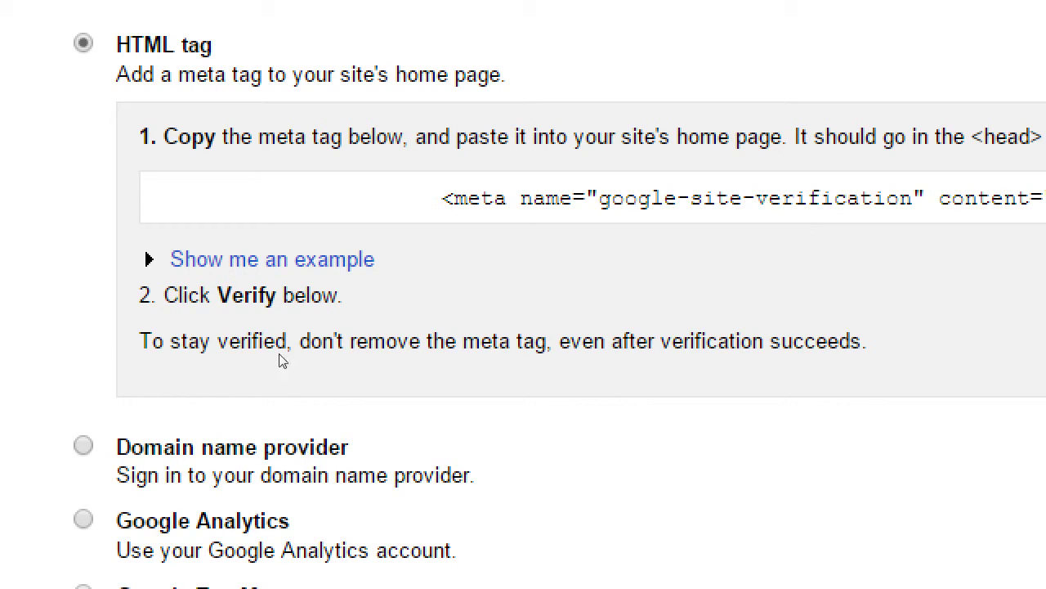
scroll(267, 309, up, 2)
click(297, 320)
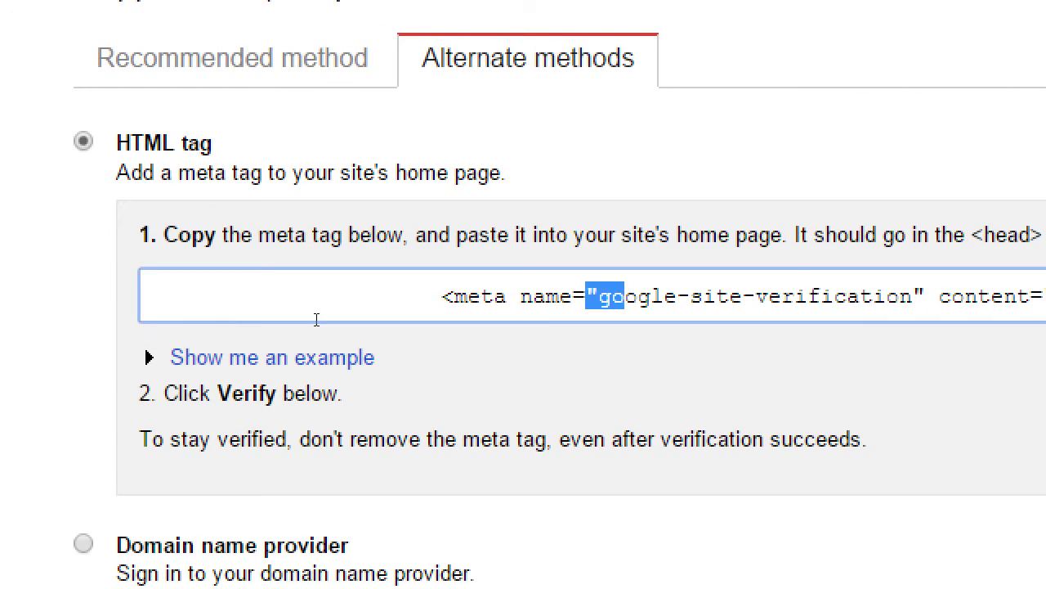
click(344, 322)
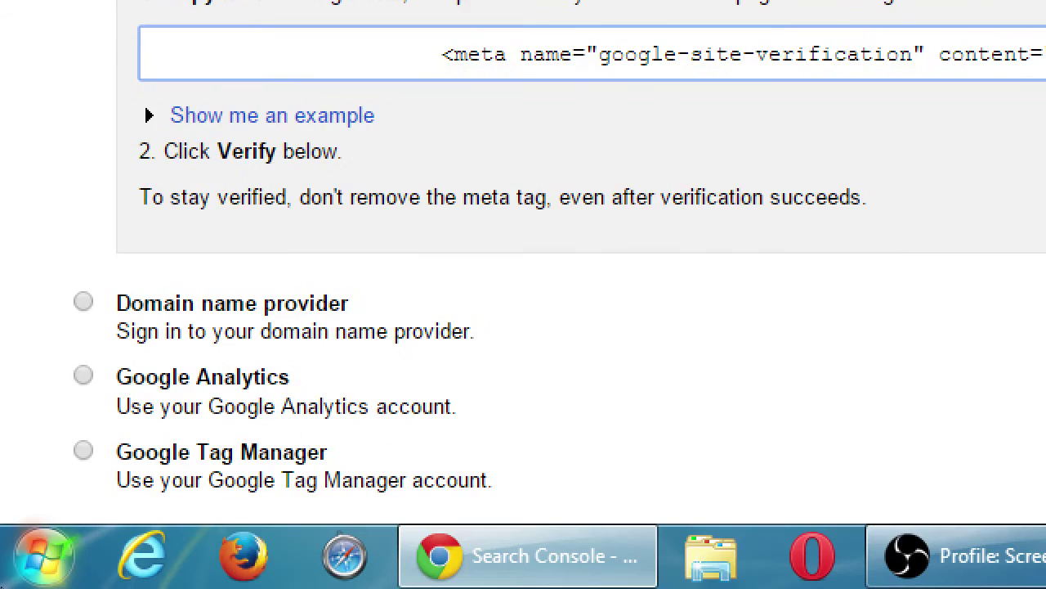
scroll(20, 507, down, 1)
scroll(18, 523, down, 1)
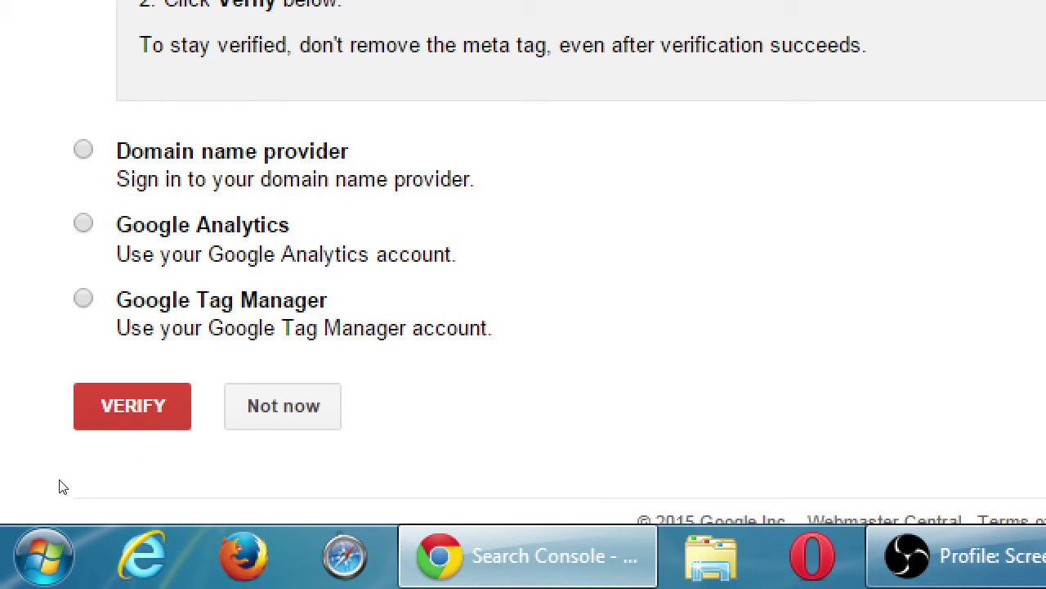
Step: Switch the verification method to Google Tag Manager to view its container and permission requirements
key(Down)
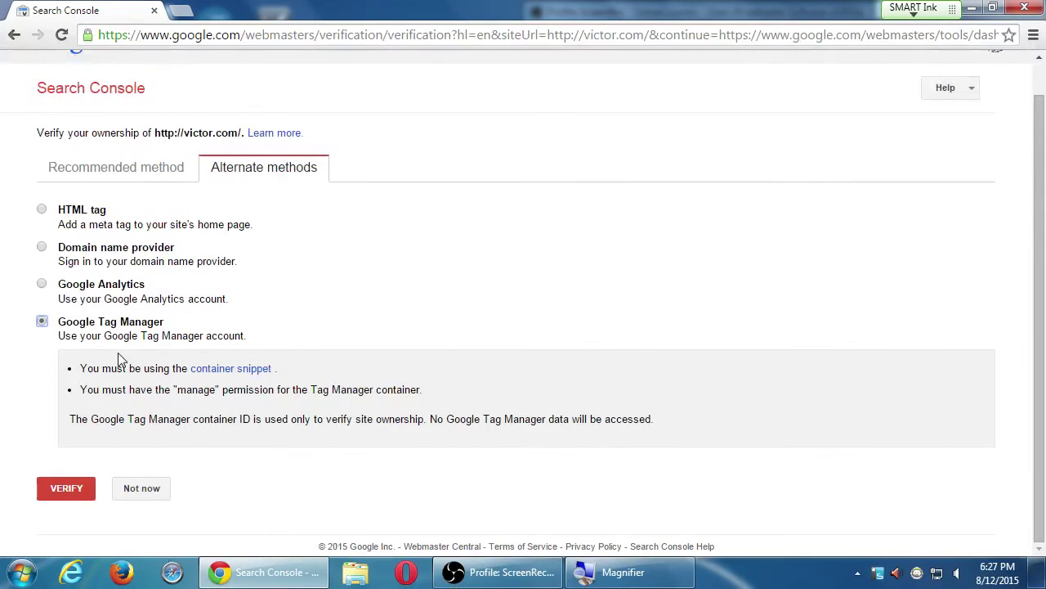
click(433, 497)
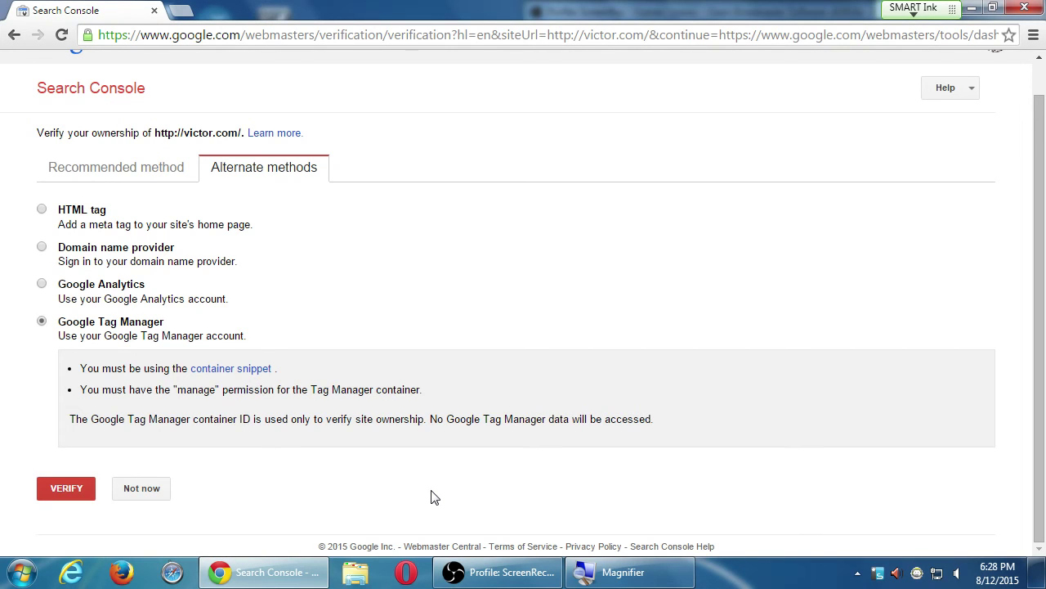